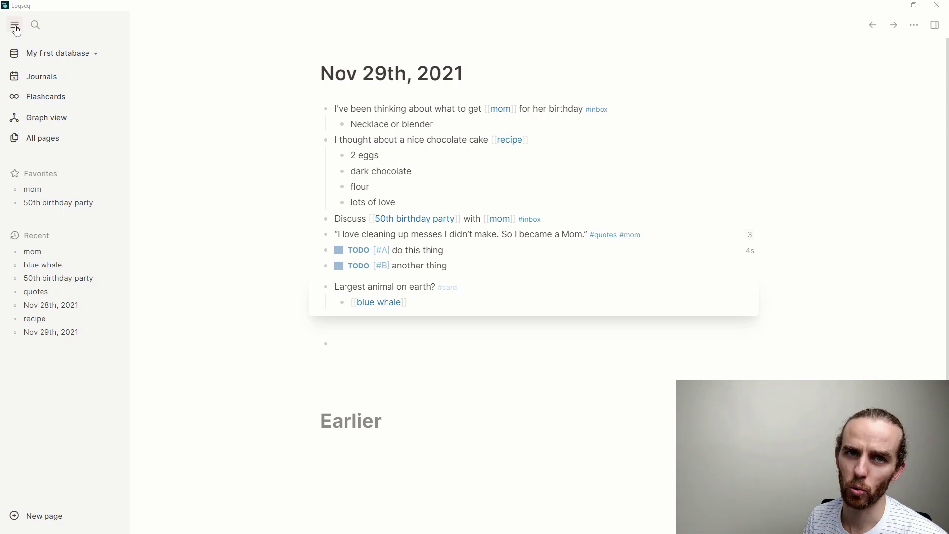
# - Collapse and restore the left sidebar, then show the graph options for 'My first database'
pyautogui.click(15, 28)
pyautogui.click(15, 28)
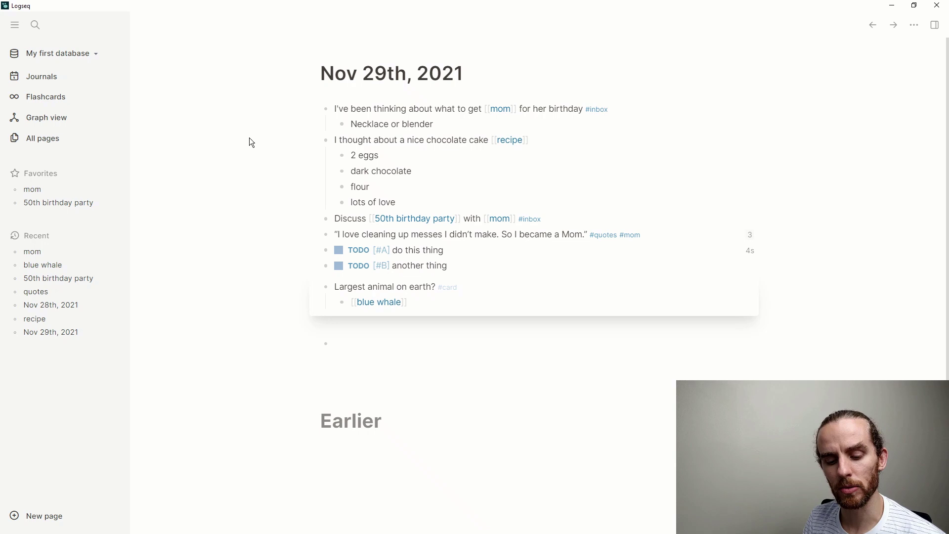
pyautogui.click(99, 59)
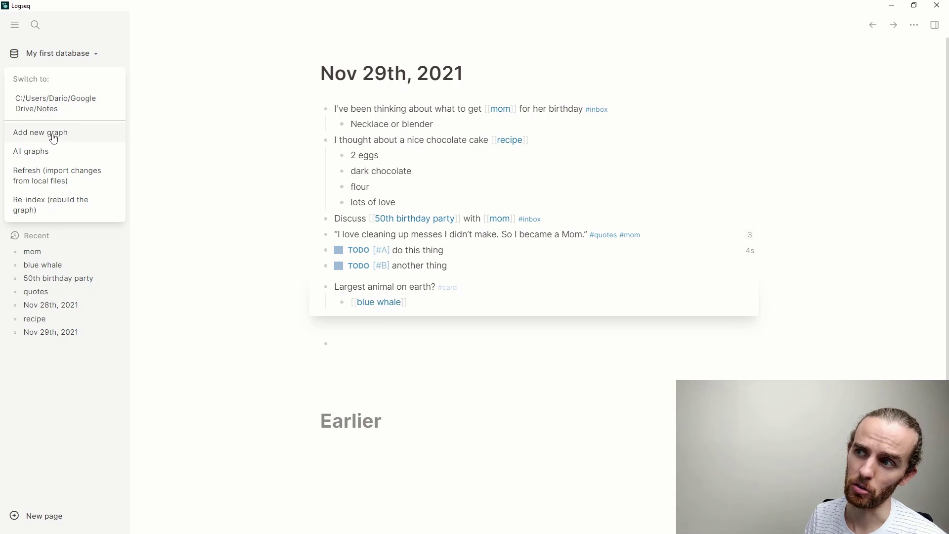
# - View the All graphs directory list, then reopen the 'My first database' graph menu
pyautogui.click(77, 156)
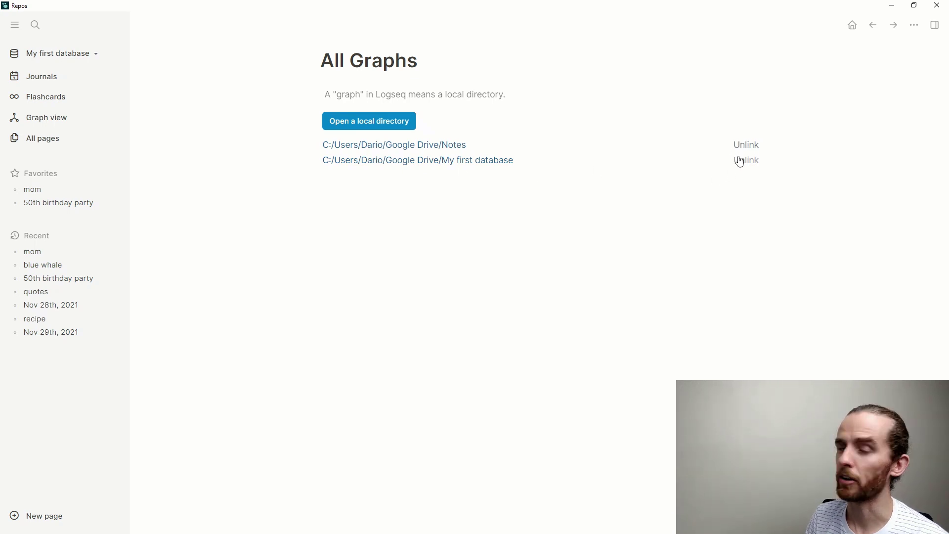
pyautogui.click(97, 60)
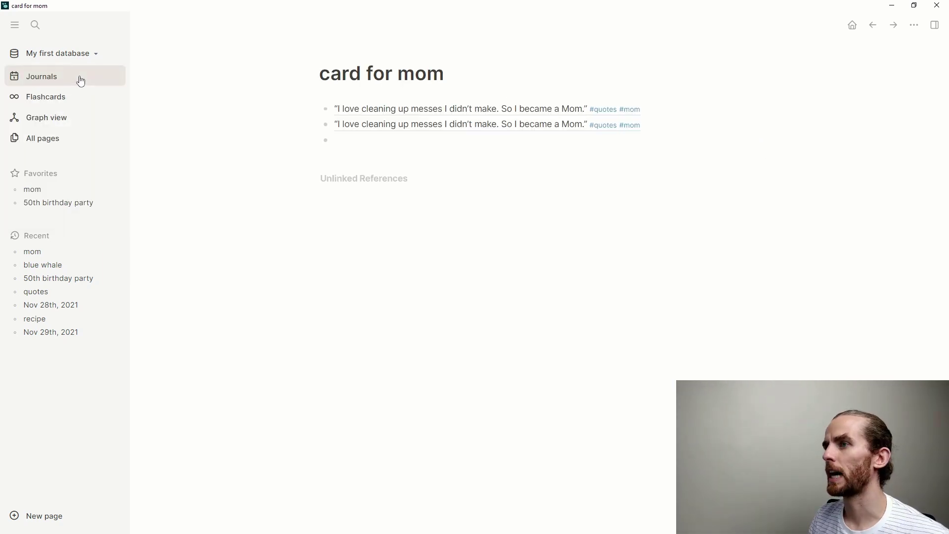
pyautogui.click(40, 86)
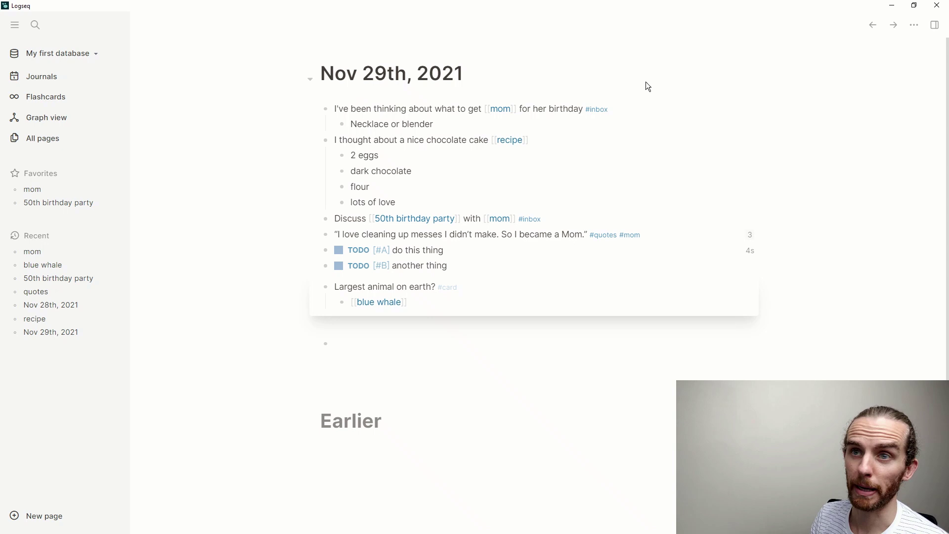
pyautogui.click(872, 24)
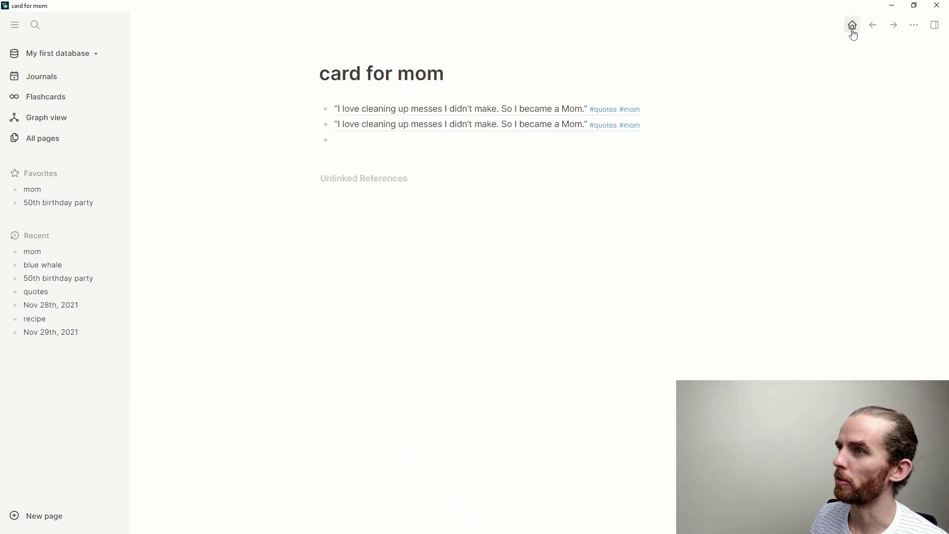
pyautogui.click(63, 103)
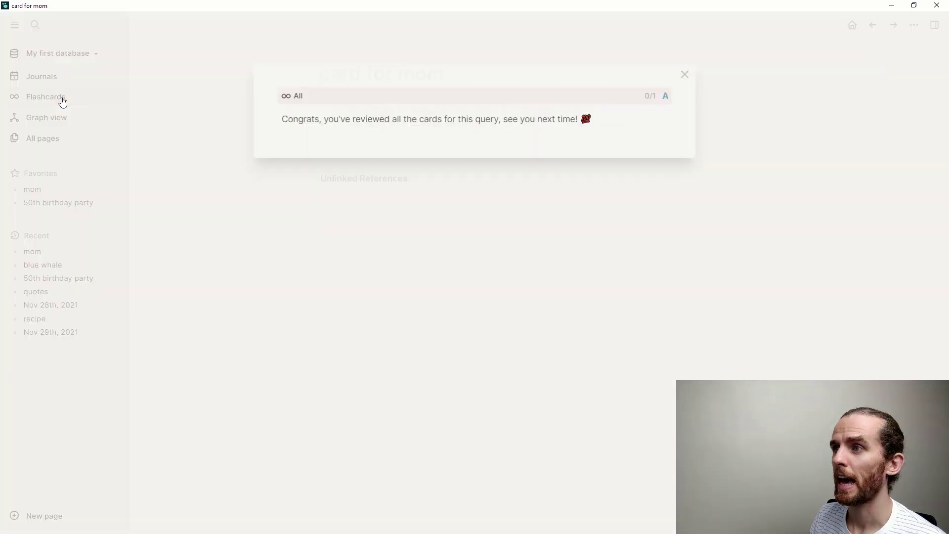
pyautogui.click(665, 96)
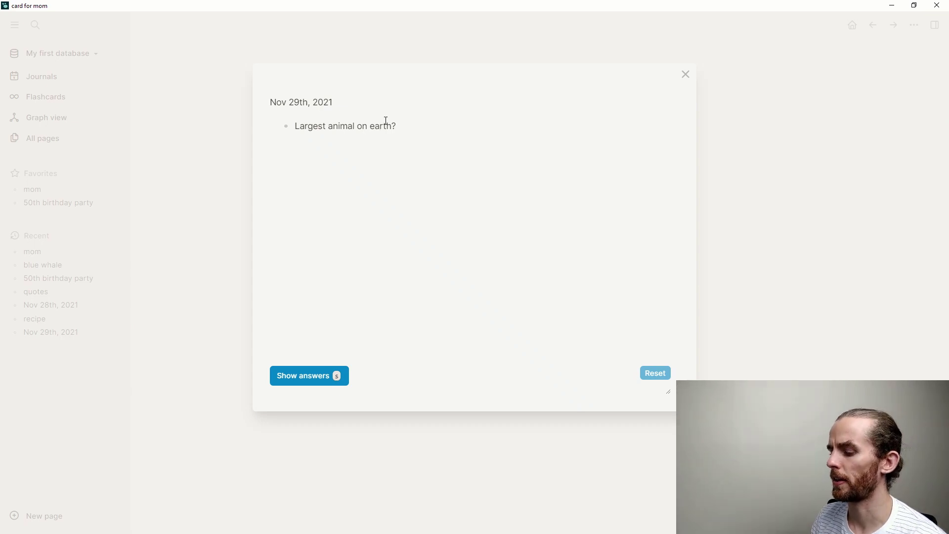
pyautogui.click(295, 377)
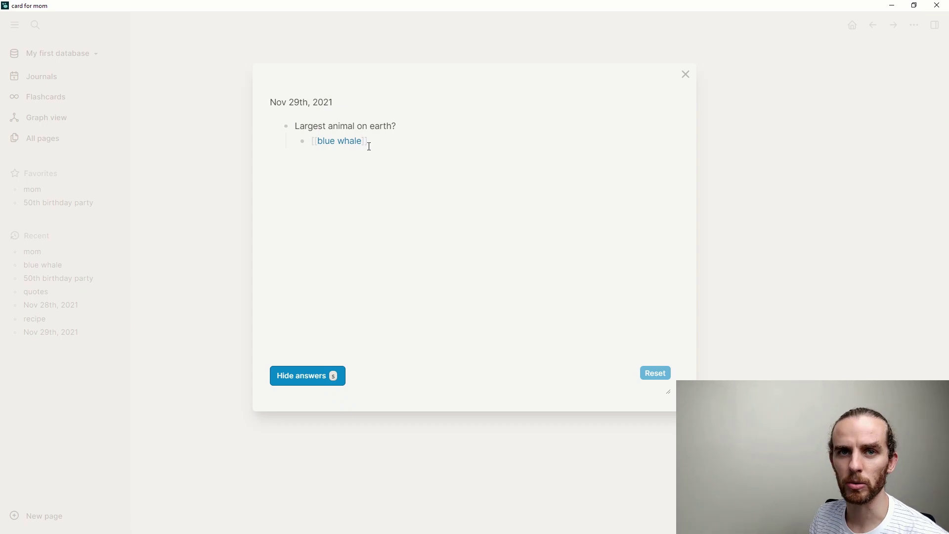
pyautogui.click(690, 79)
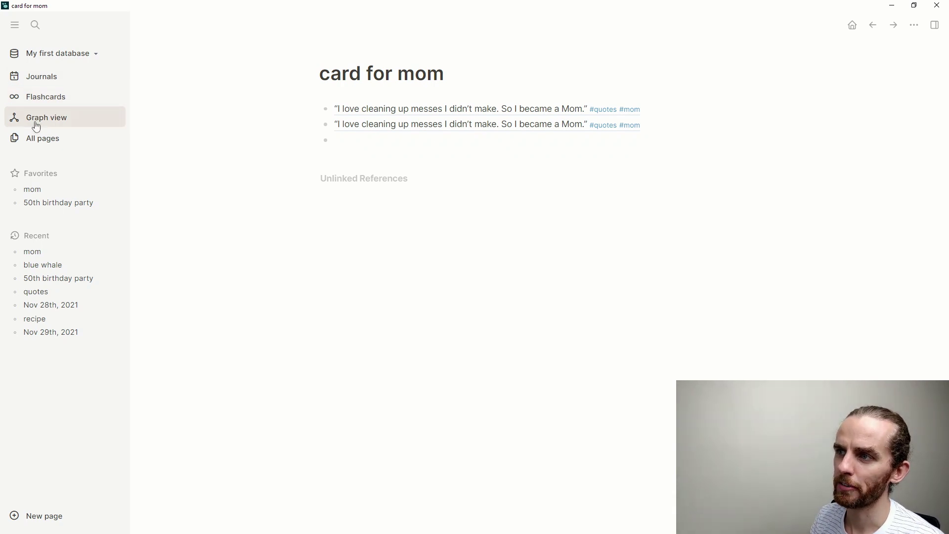
# - List all 14 pages sorted by back links, most-linked first, with mom (5) on top
pyautogui.click(82, 142)
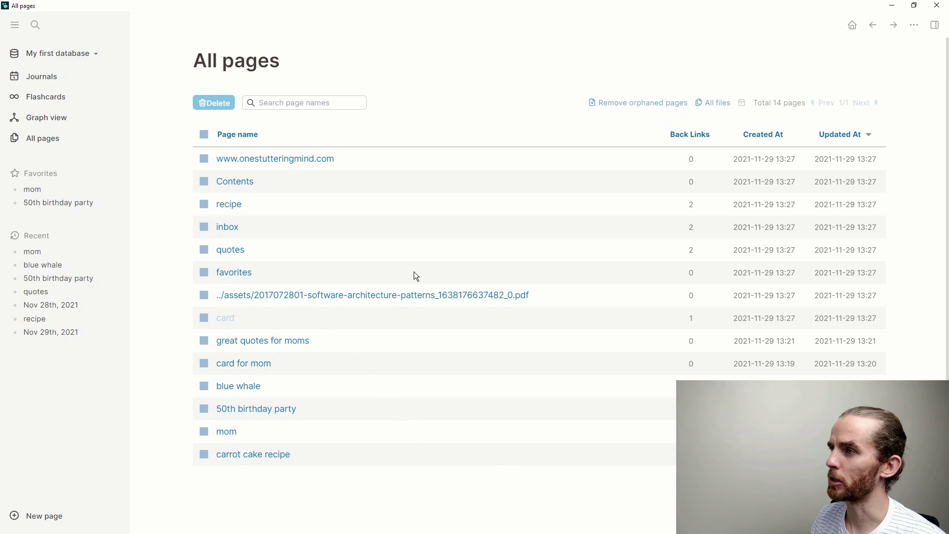
pyautogui.click(703, 138)
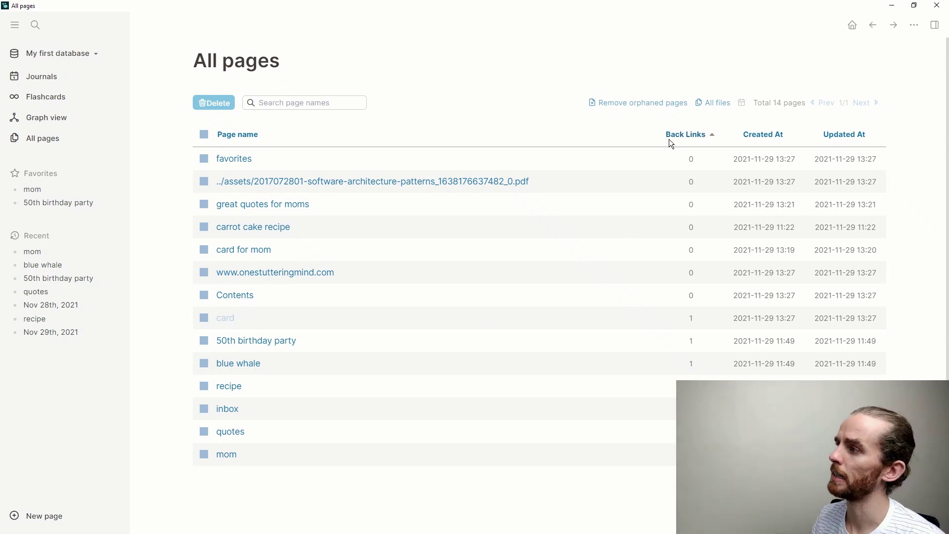
pyautogui.click(690, 139)
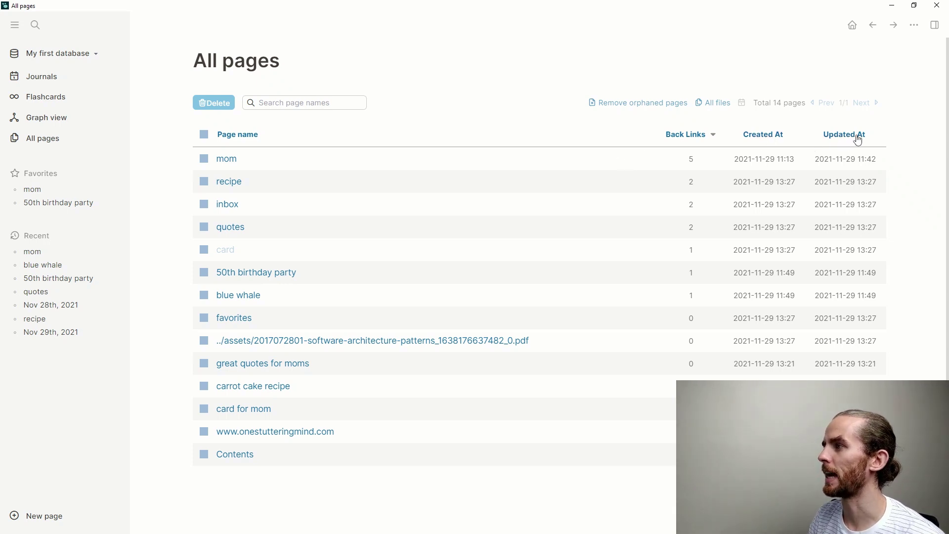
# - Delete the two orphaned pages, look over All files, and return to All pages
pyautogui.click(627, 105)
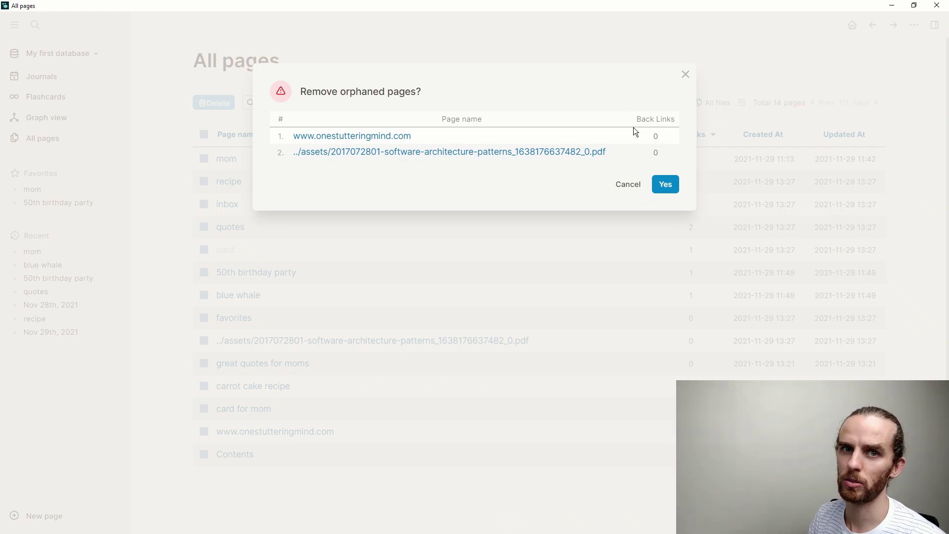
pyautogui.click(671, 191)
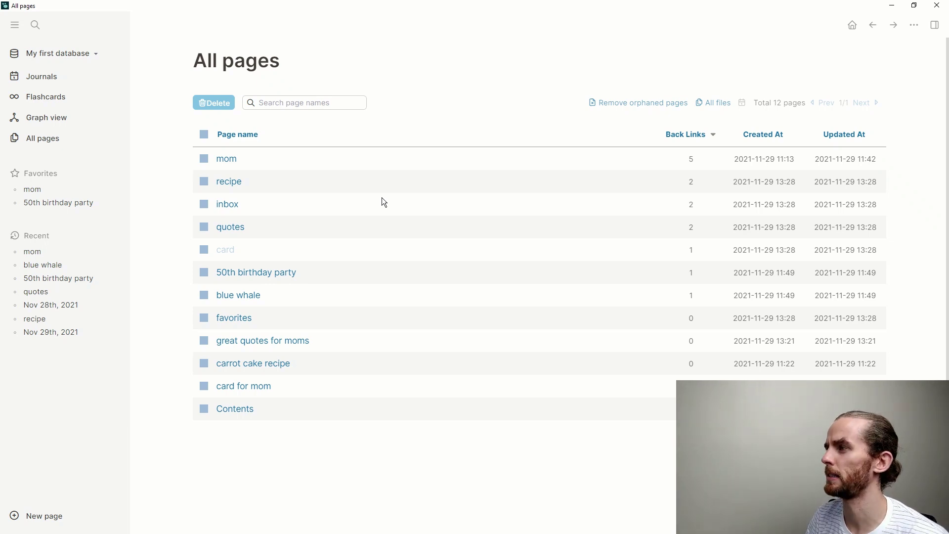
pyautogui.click(717, 103)
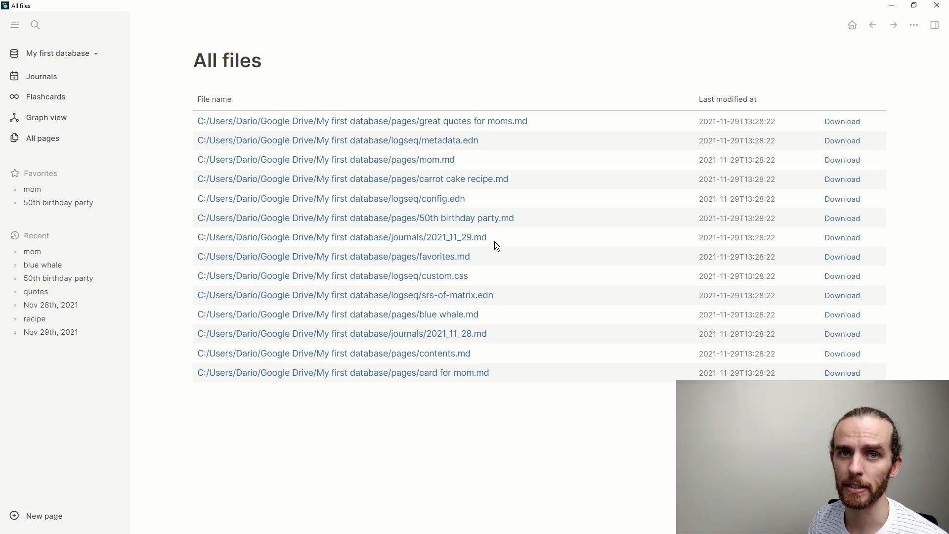
pyautogui.click(873, 26)
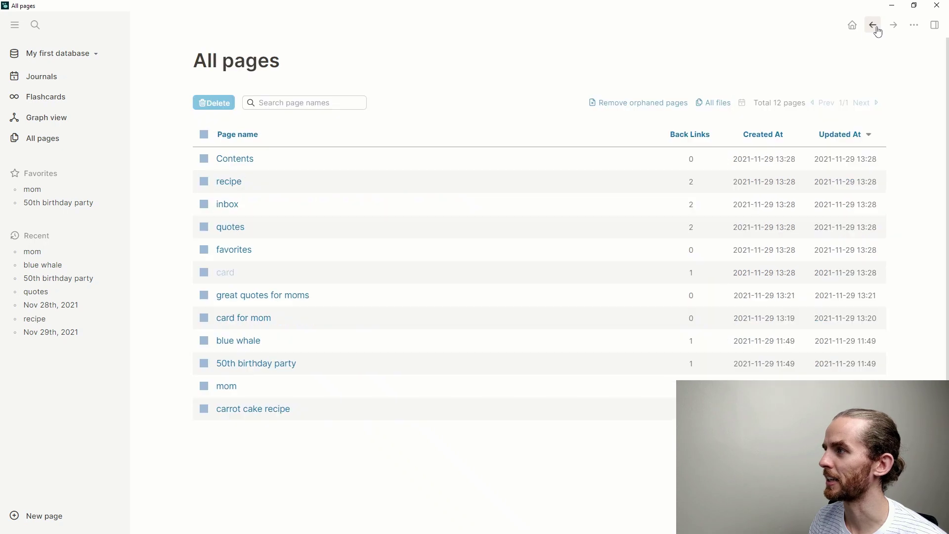
# - In the graph view, zoom and pan around, then open the mom page from its node
pyautogui.click(72, 122)
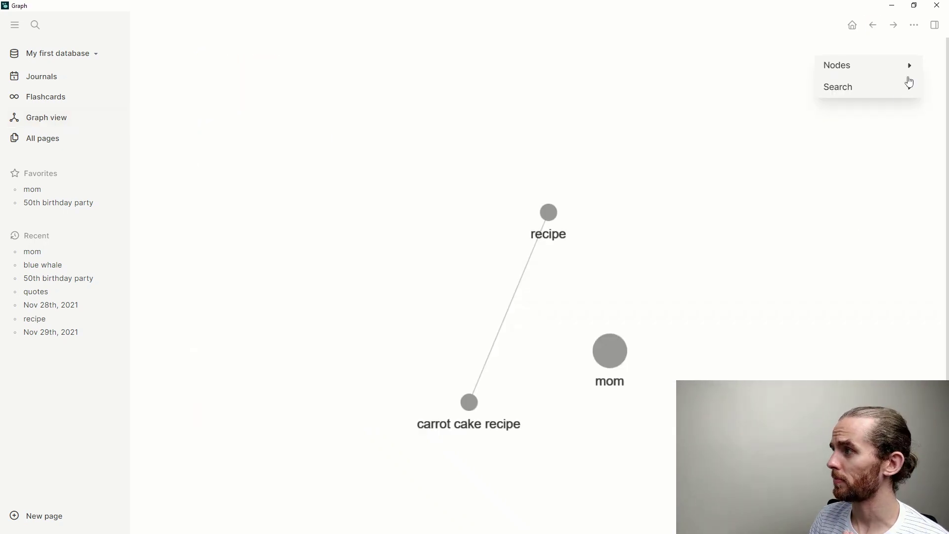
pyautogui.scroll(-3, 657, 226)
pyautogui.moveTo(754, 334); pyautogui.dragTo(648, 305)
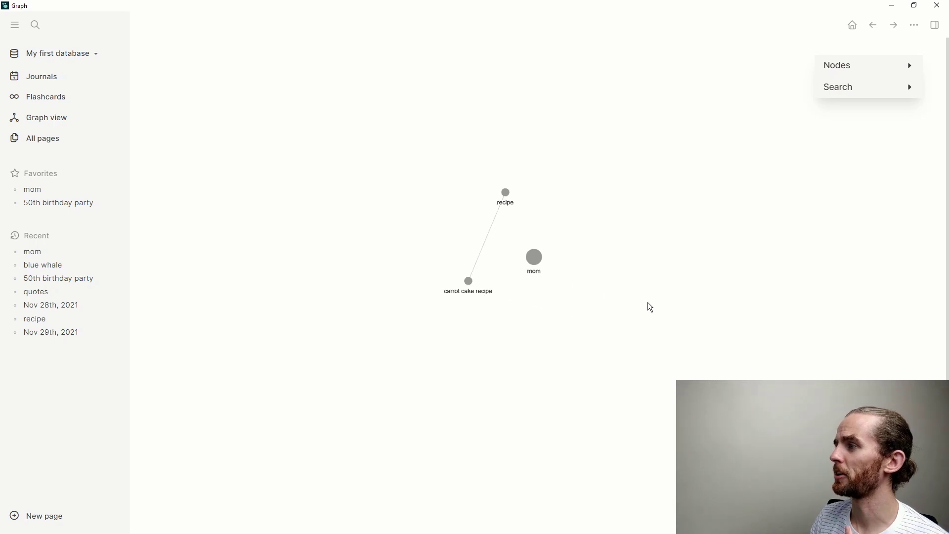
pyautogui.scroll(-3, 656, 288)
pyautogui.scroll(2, 667, 291)
pyautogui.scroll(3, 666, 291)
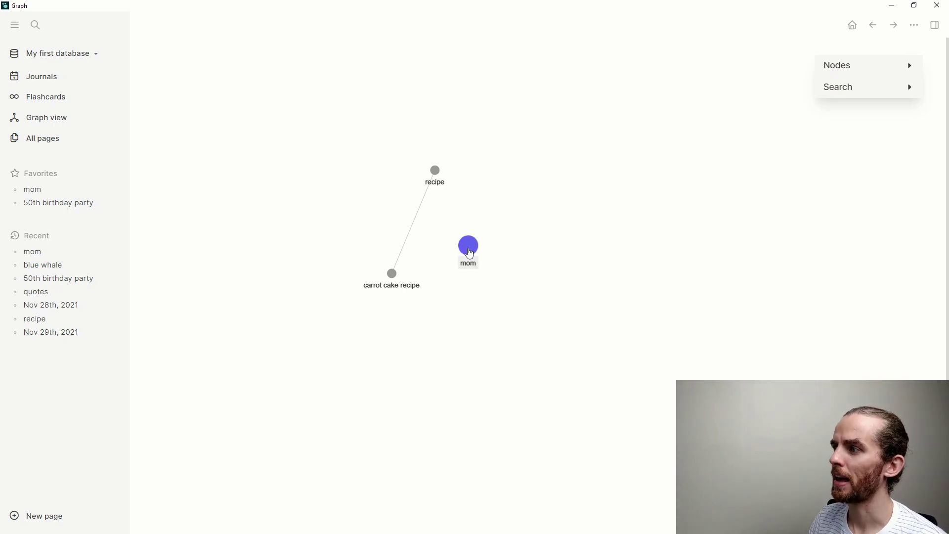
pyautogui.click(469, 246)
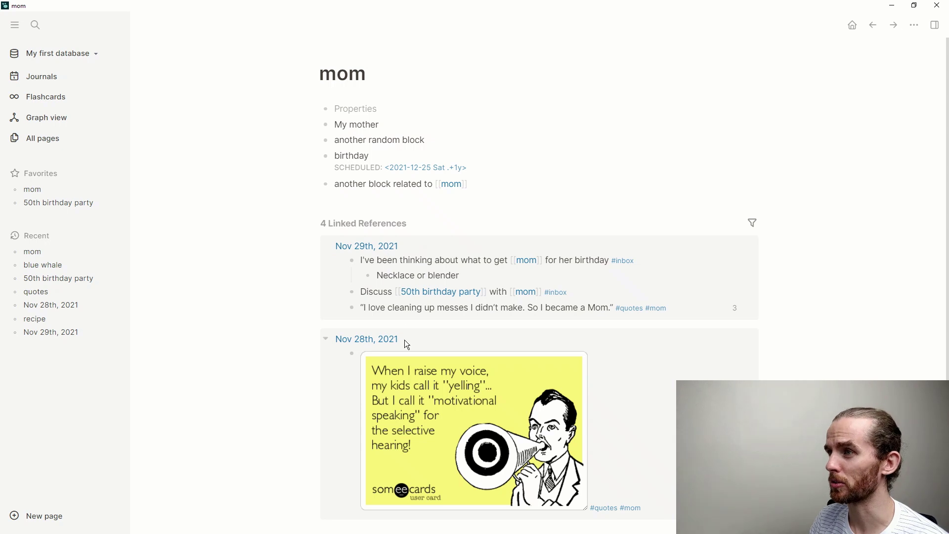
# - Add a new block containing a [[recipe]] link below the last block on mom
pyautogui.press('Return')
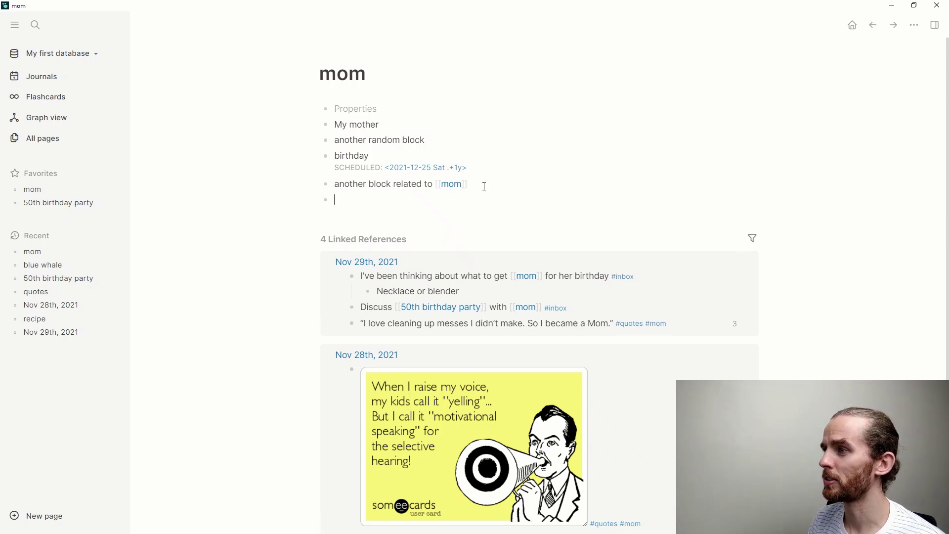
pyautogui.write('[')
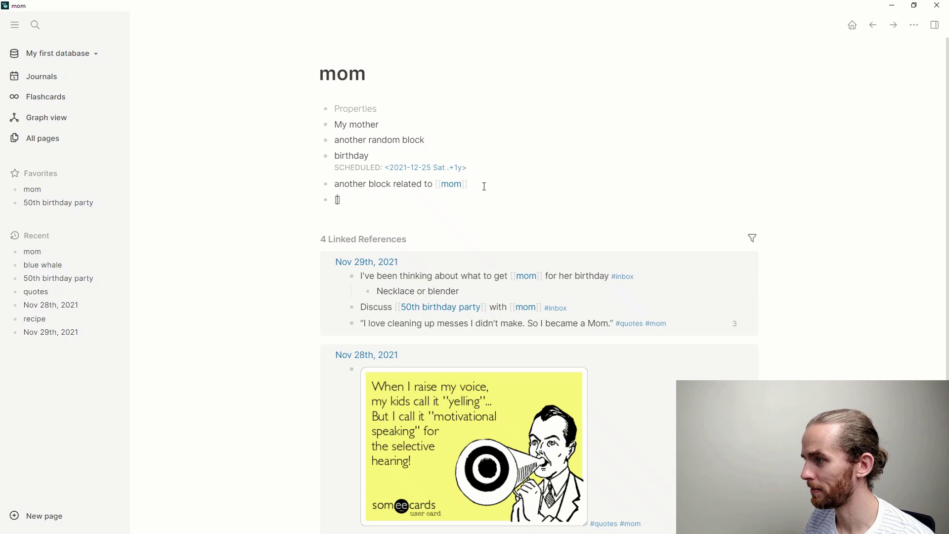
pyautogui.write('[recipe')
pyautogui.press('Return')
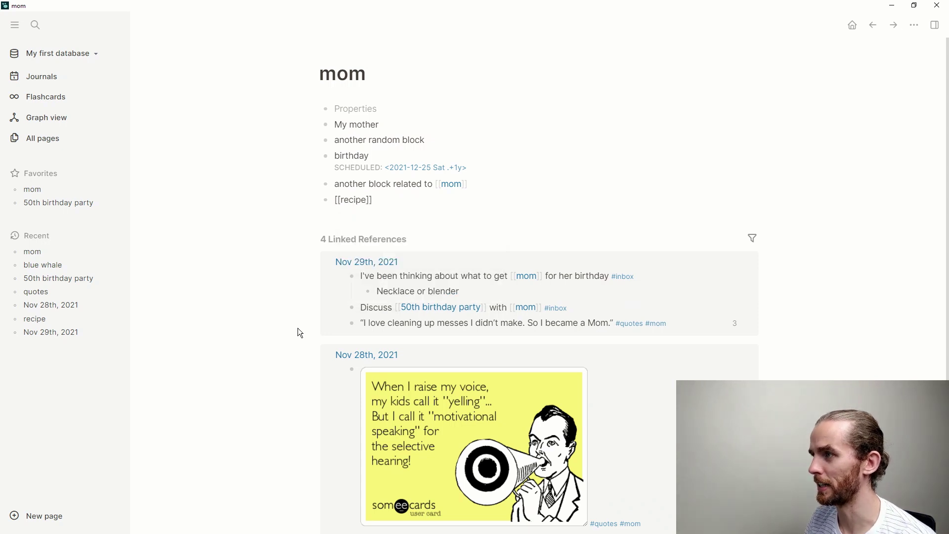
pyautogui.press('Escape')
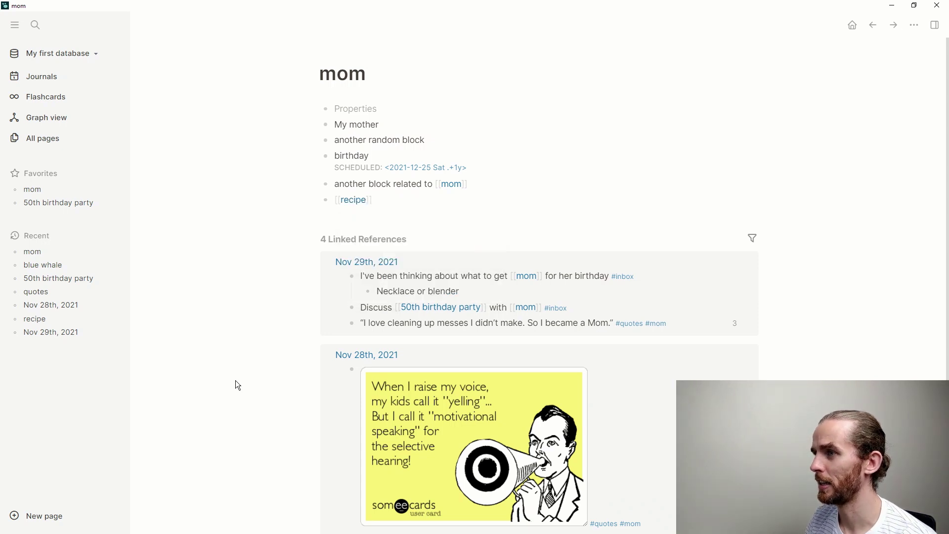
# - Show the graph view zoomed out, with recipe linked to mom and carrot cake recipe
pyautogui.click(53, 125)
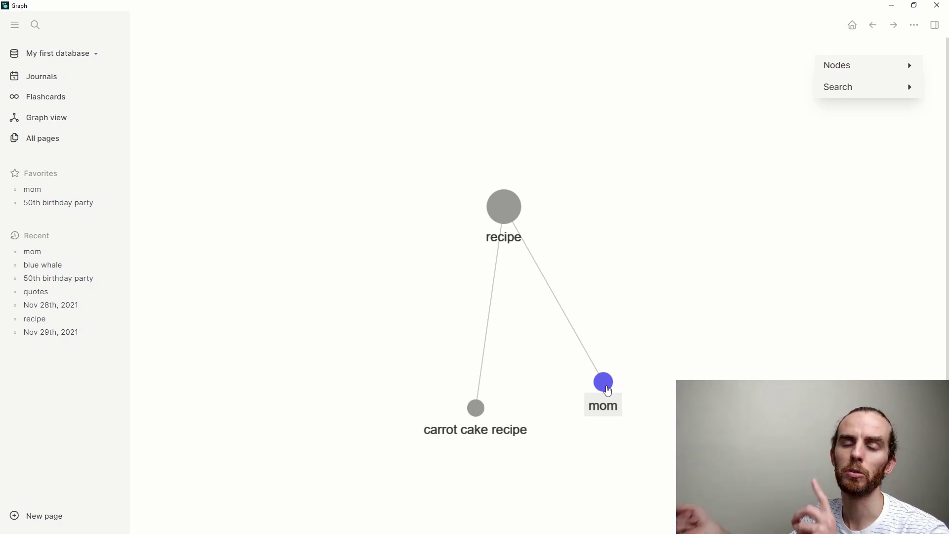
pyautogui.scroll(-3, 361, 289)
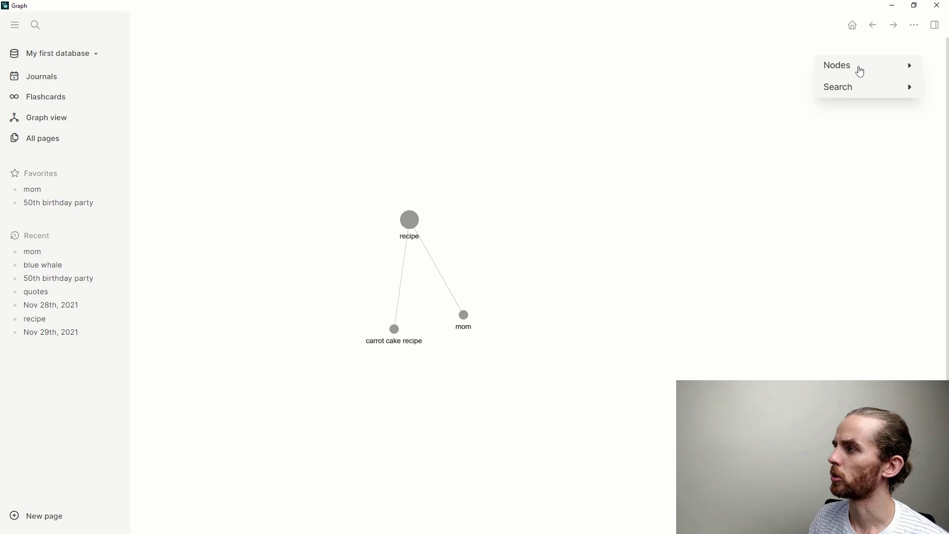
# - Turn on the Journals and Built-in pages node filters, dragging the Nov 29th, 2021 node around
pyautogui.click(861, 72)
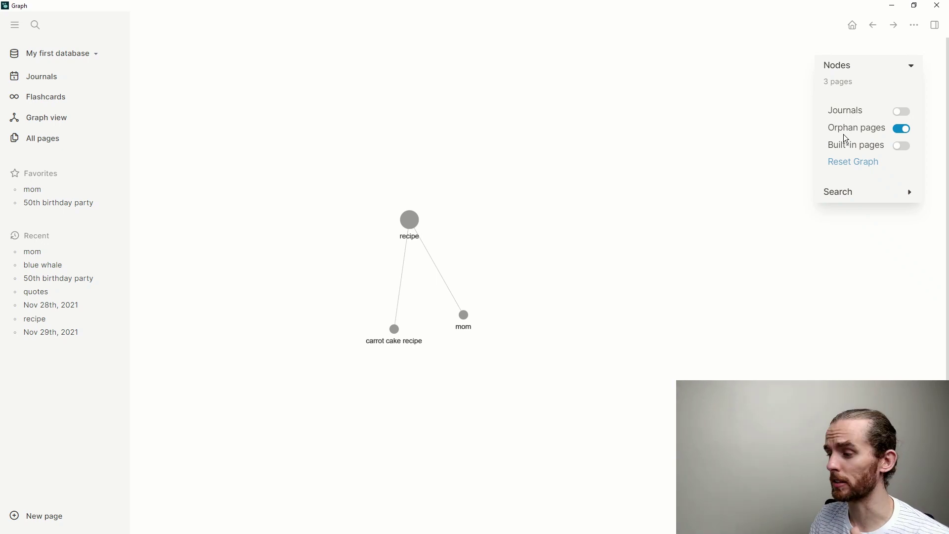
pyautogui.click(901, 111)
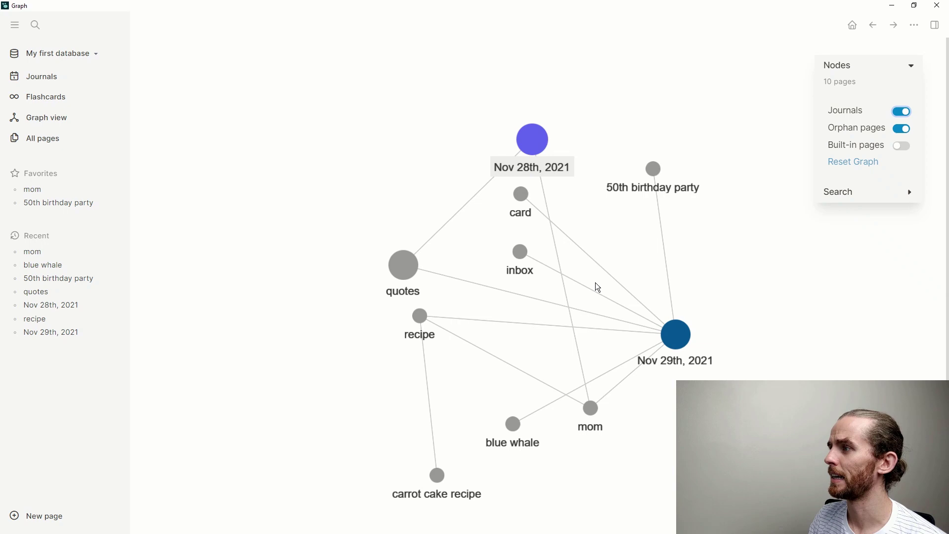
pyautogui.moveTo(674, 338); pyautogui.dragTo(798, 399)
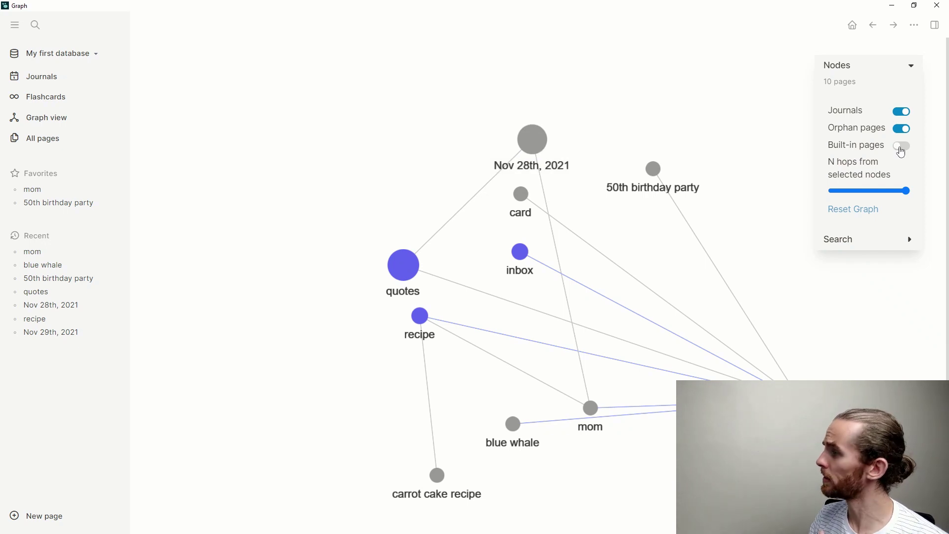
pyautogui.click(901, 147)
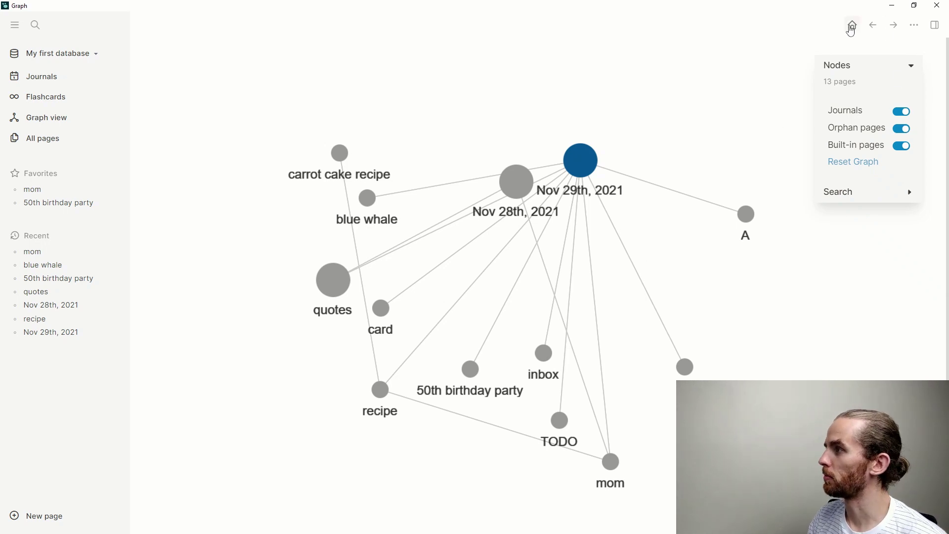
# - Open the Nov 29th, 2021 journal with its Page graph in the right sidebar, shortcut t r
pyautogui.click(851, 28)
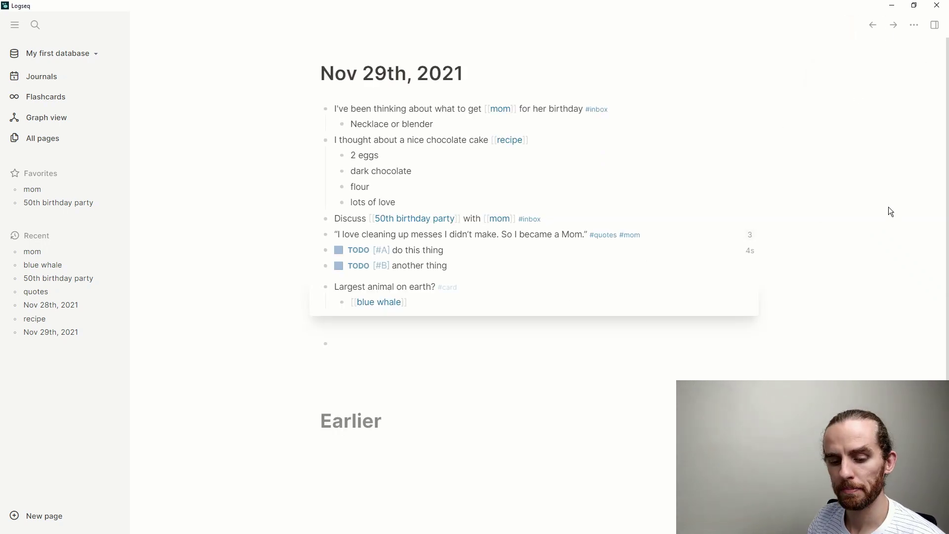
pyautogui.press('t')
pyautogui.press('r')
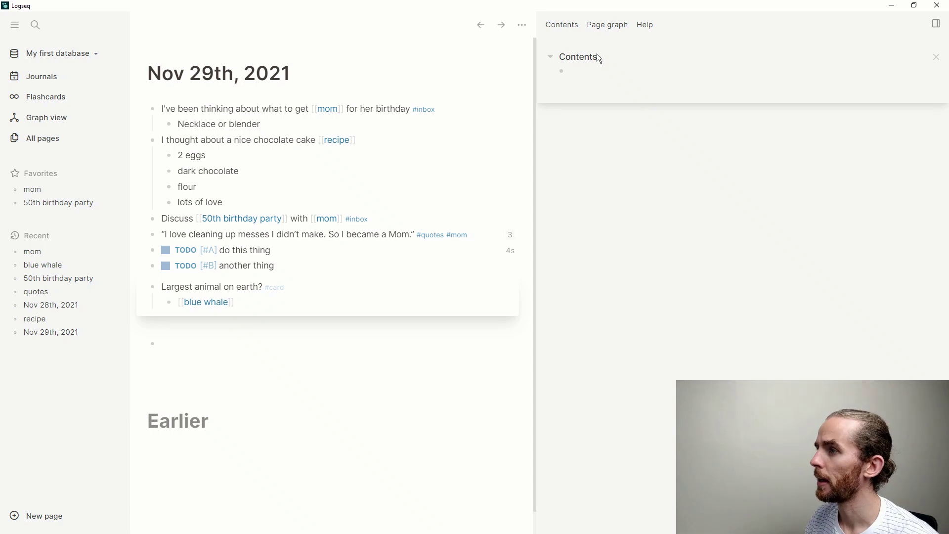
pyautogui.click(612, 29)
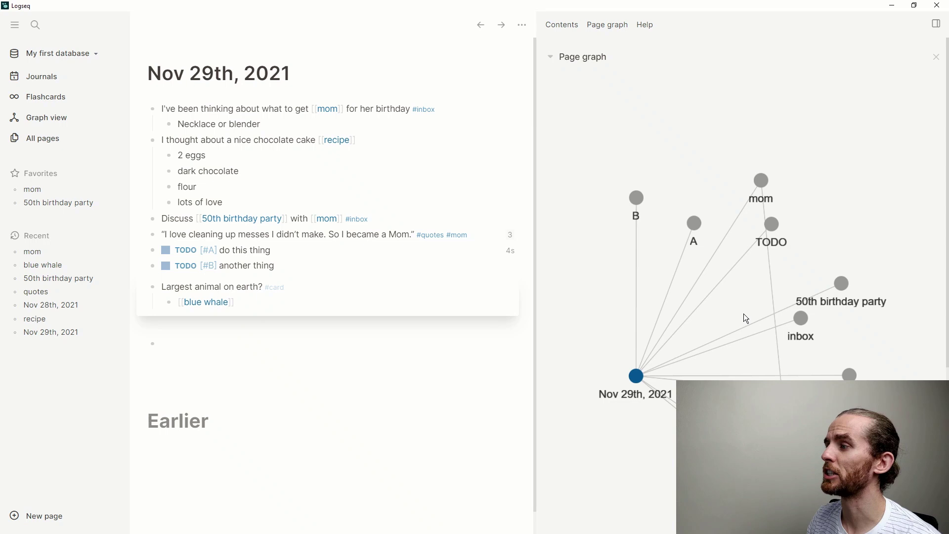
pyautogui.moveTo(618, 360); pyautogui.dragTo(620, 293)
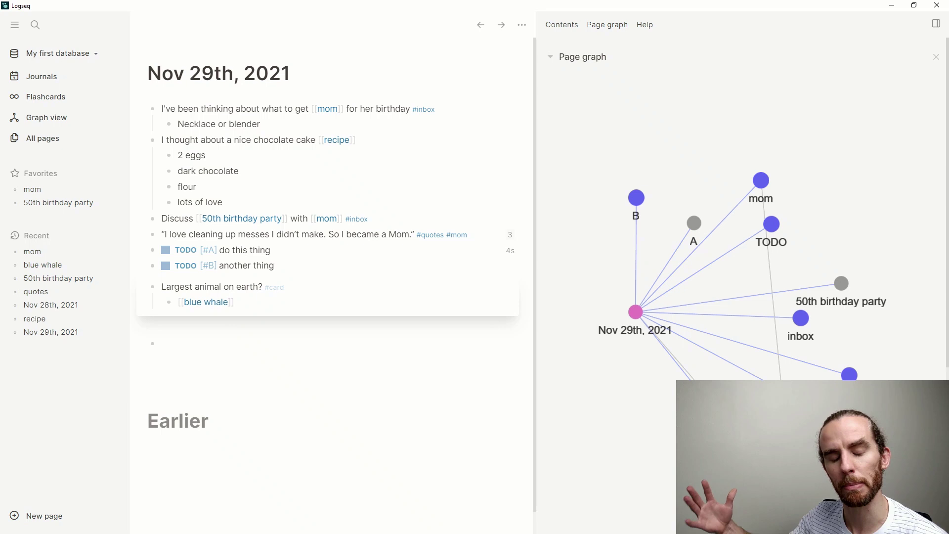
# - Show the Help panel with usage, about, development and community links in the right sidebar
pyautogui.click(644, 25)
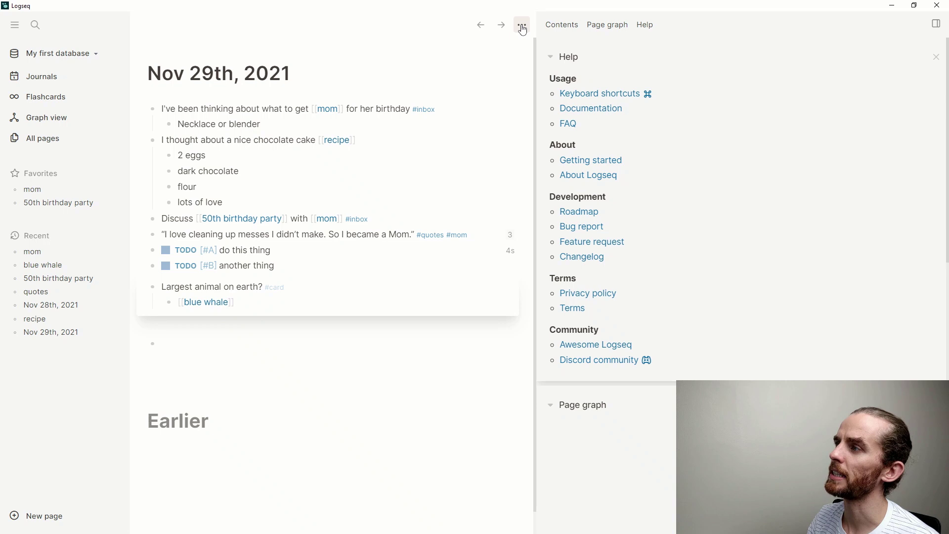
# - Switch on Enable tooltips in the Editor settings, then close the Settings dialog
pyautogui.click(522, 28)
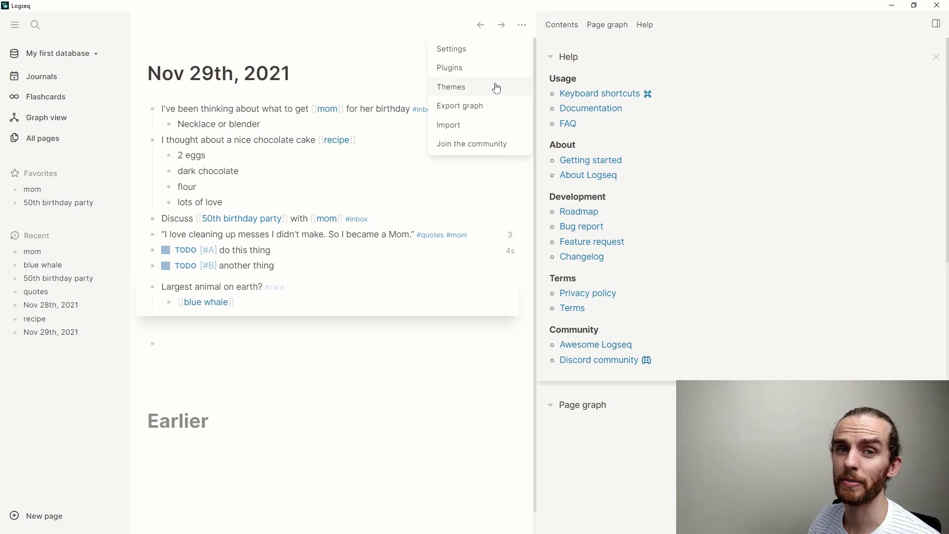
pyautogui.click(488, 49)
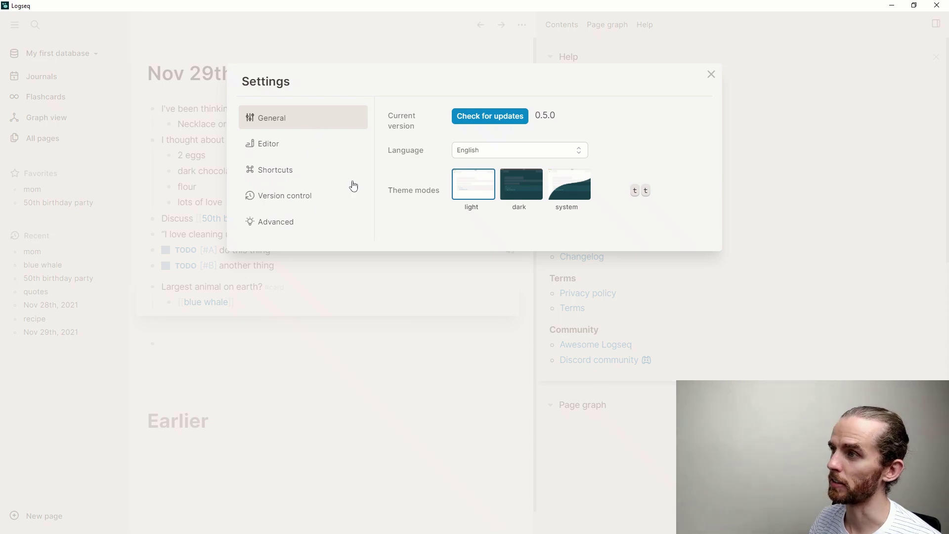
pyautogui.click(289, 148)
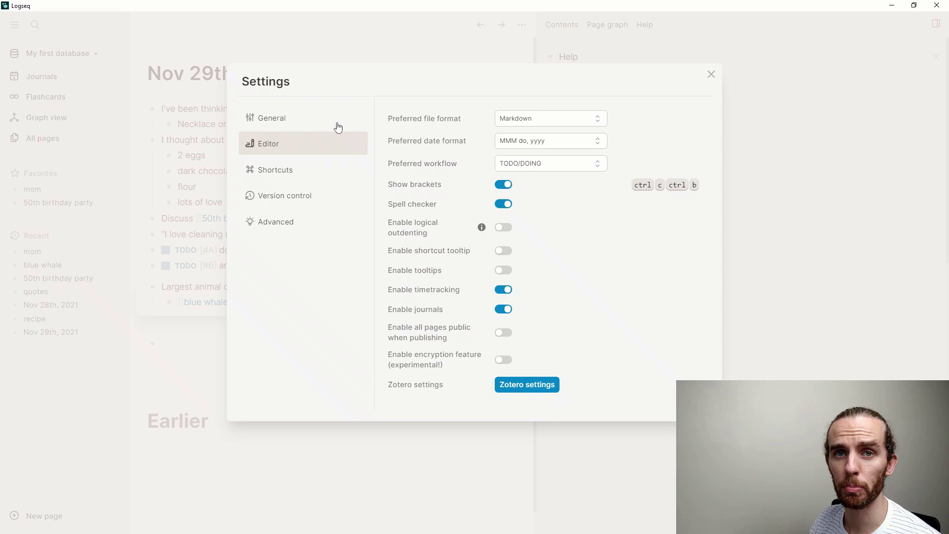
pyautogui.click(502, 272)
pyautogui.click(711, 74)
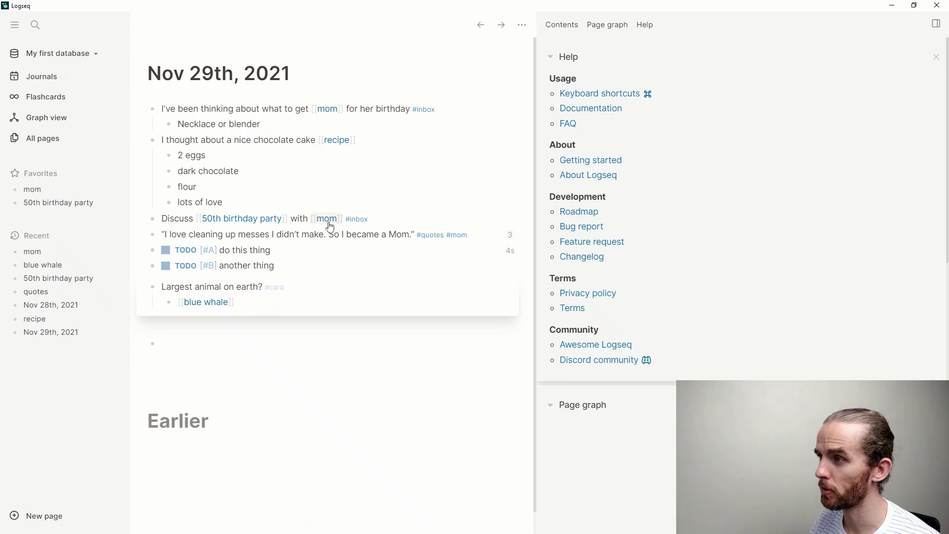
# - Reopen Settings and turn Enable tooltips back off in the Editor section
pyautogui.moveTo(330, 226)
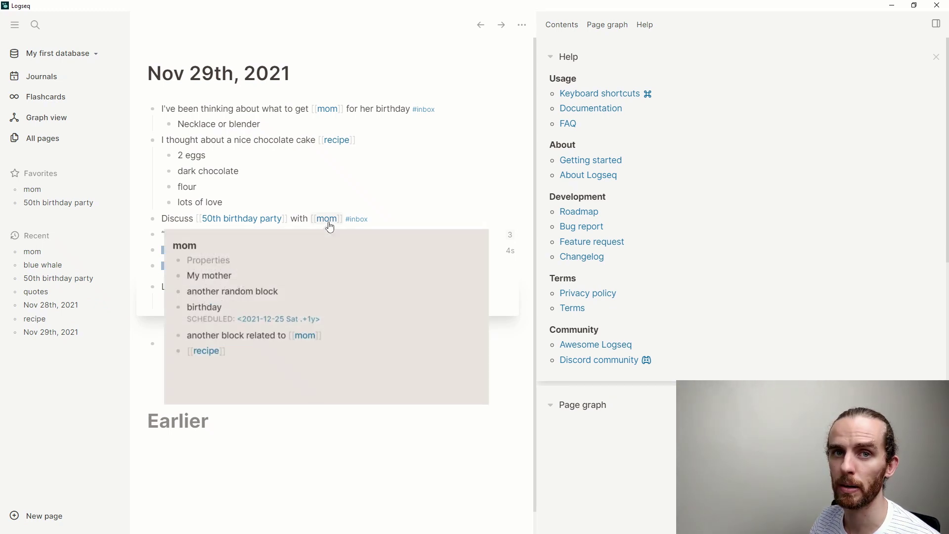
pyautogui.click(521, 24)
pyautogui.click(473, 50)
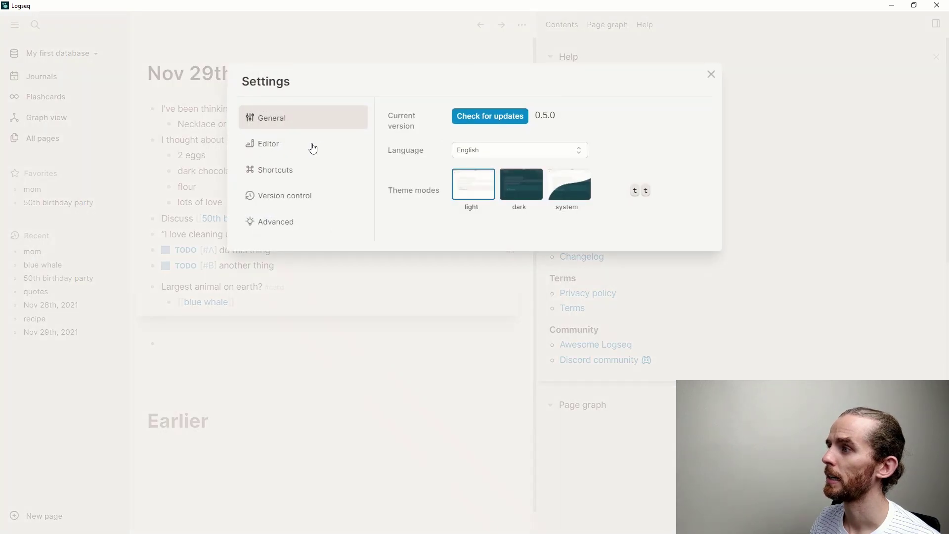
pyautogui.click(295, 144)
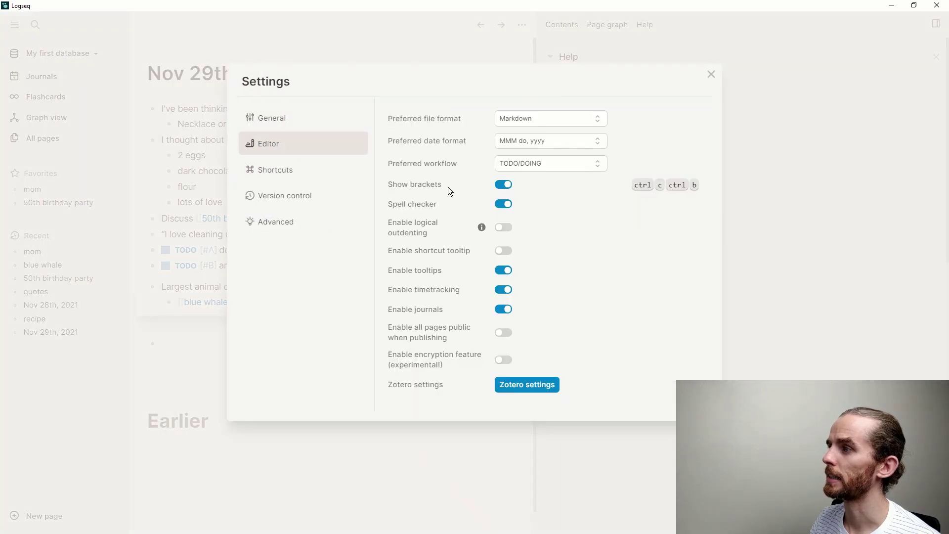
pyautogui.click(510, 275)
# - Keep the workflow as TODO/DOING and file format as Markdown, then view the Shortcuts section
pyautogui.click(526, 160)
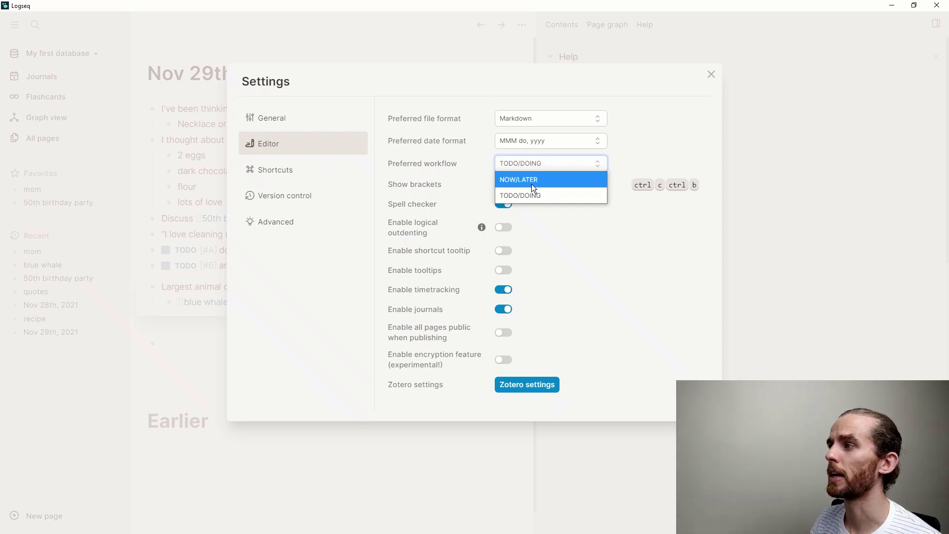
pyautogui.click(637, 144)
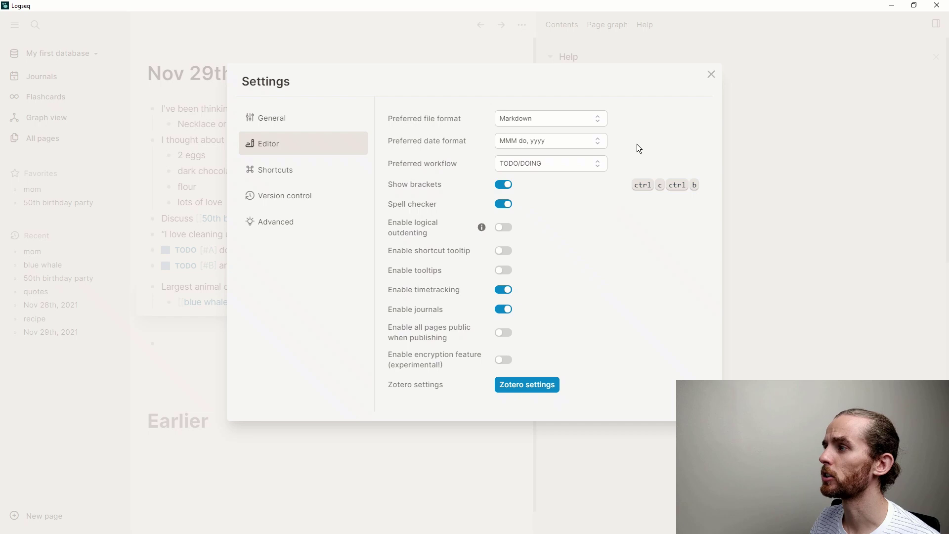
pyautogui.click(563, 119)
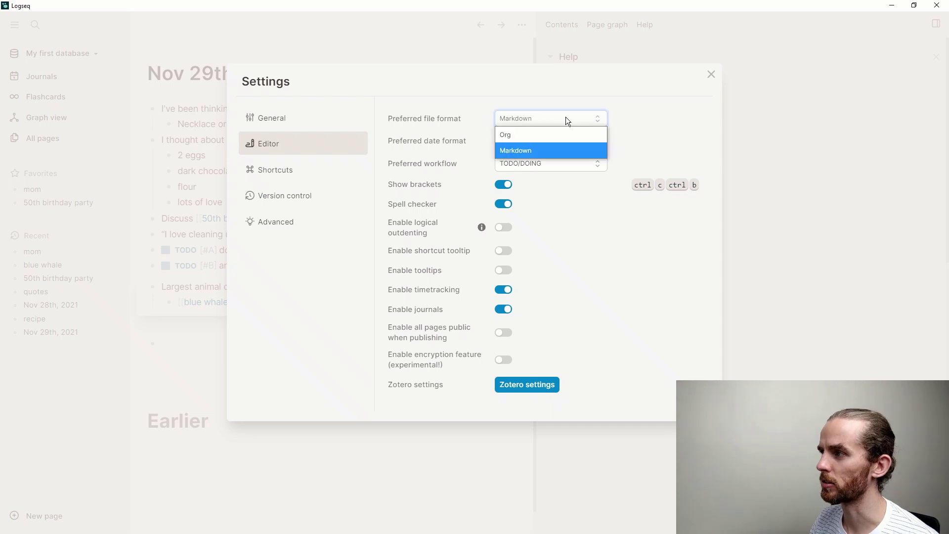
pyautogui.click(642, 115)
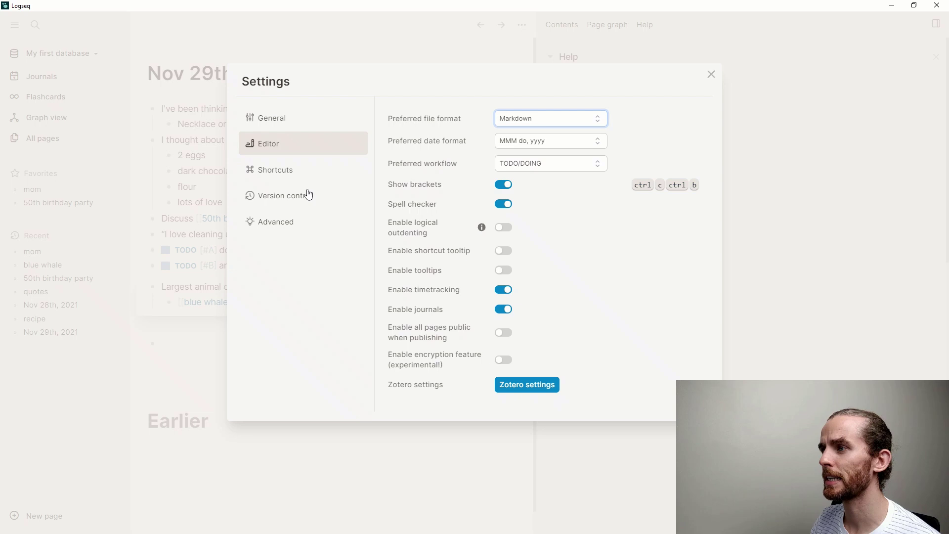
pyautogui.click(290, 174)
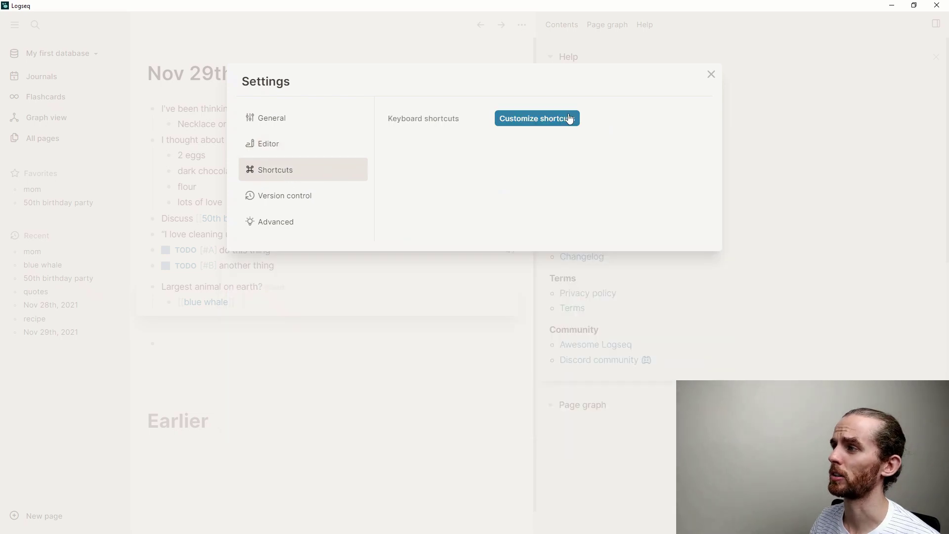
# - Show the Advanced settings with usage data, developer mode and cache-clearing options
pyautogui.click(284, 222)
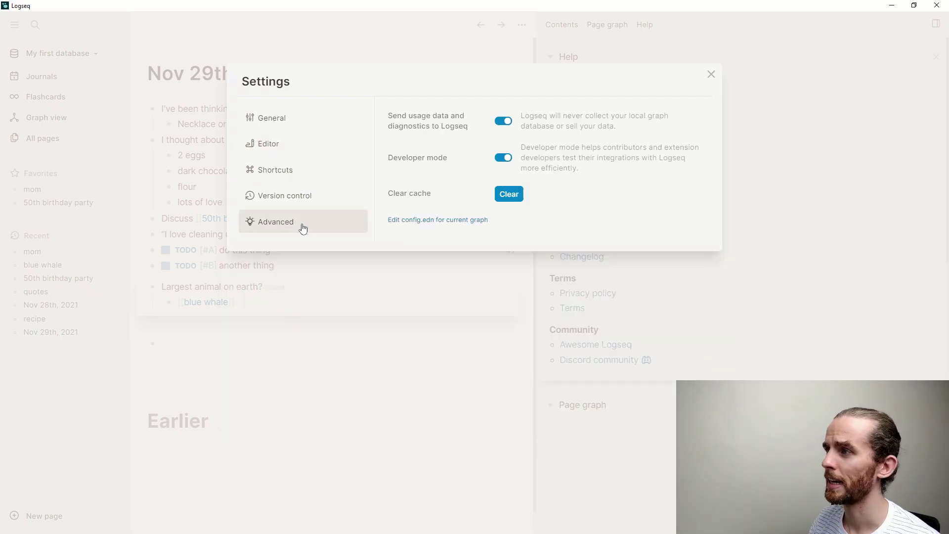